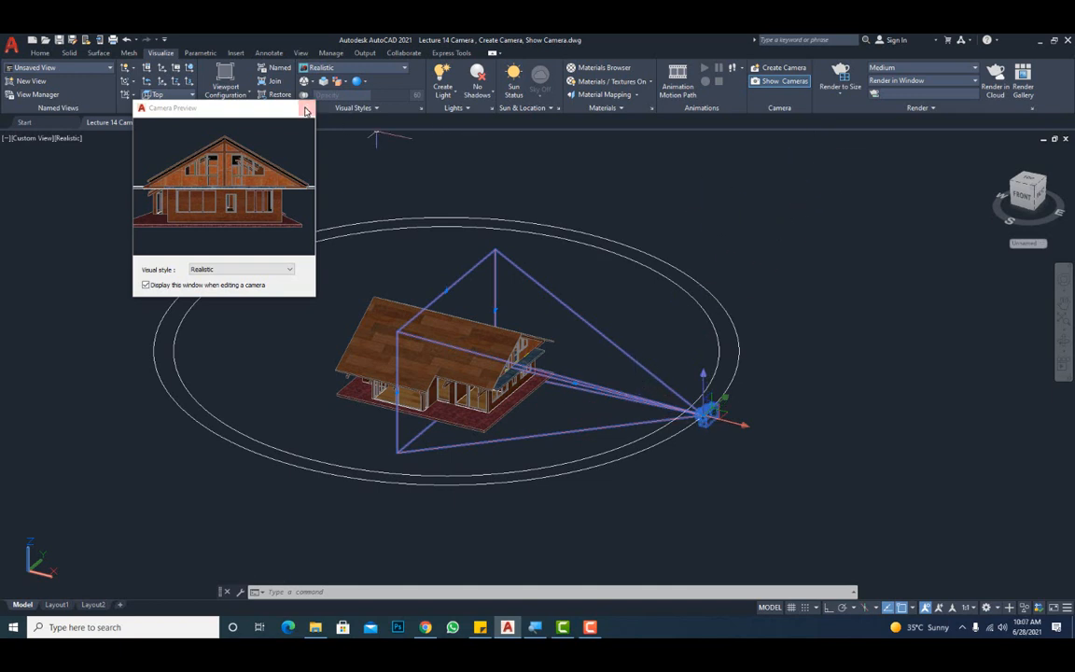
Close the camera preview and deselect the camera, hide the camera glyphs and show them again.
click(306, 110)
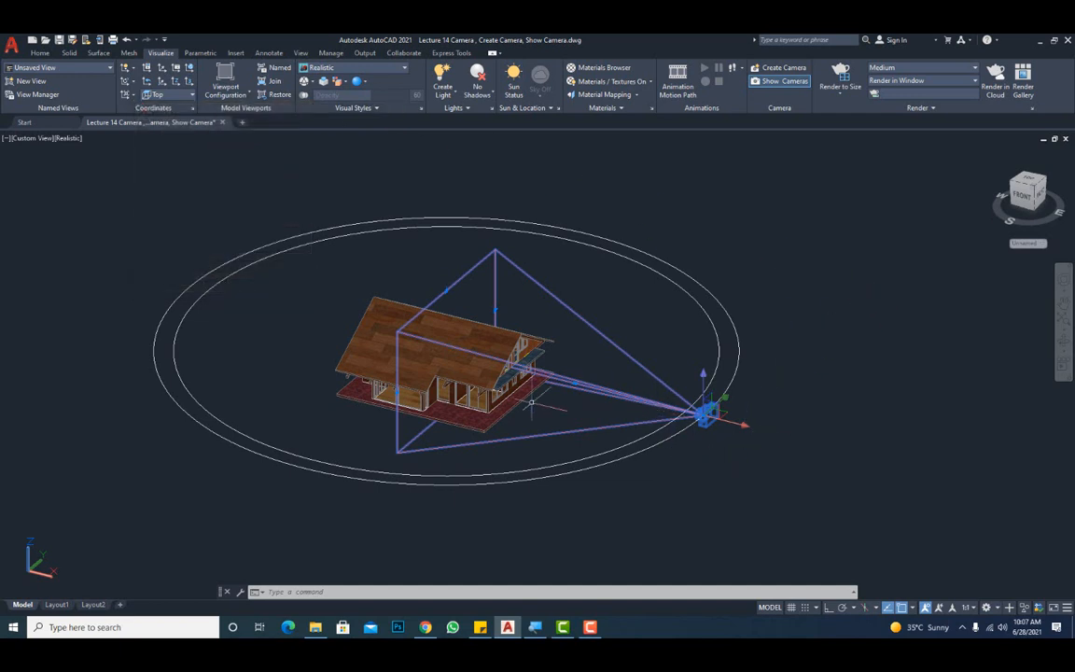
key(Escape)
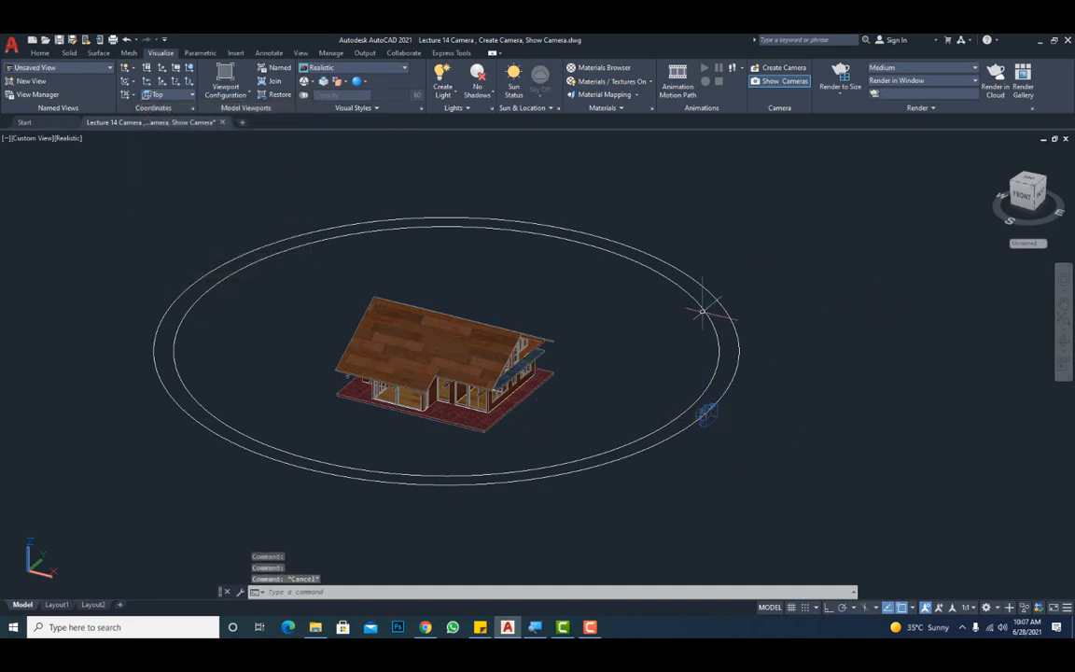
click(777, 85)
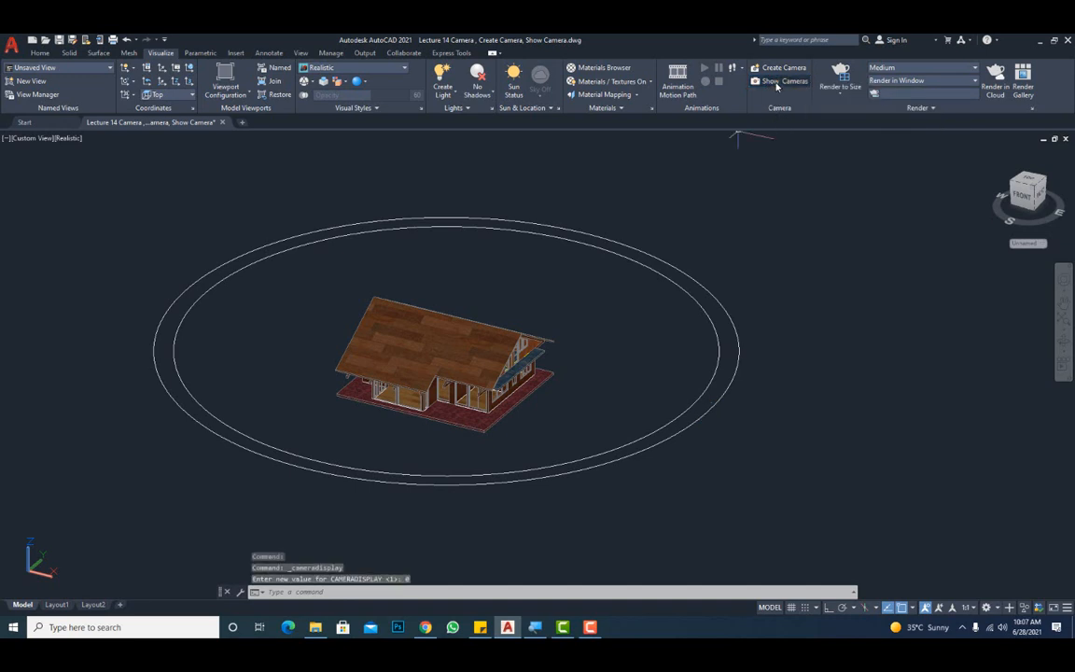
click(777, 85)
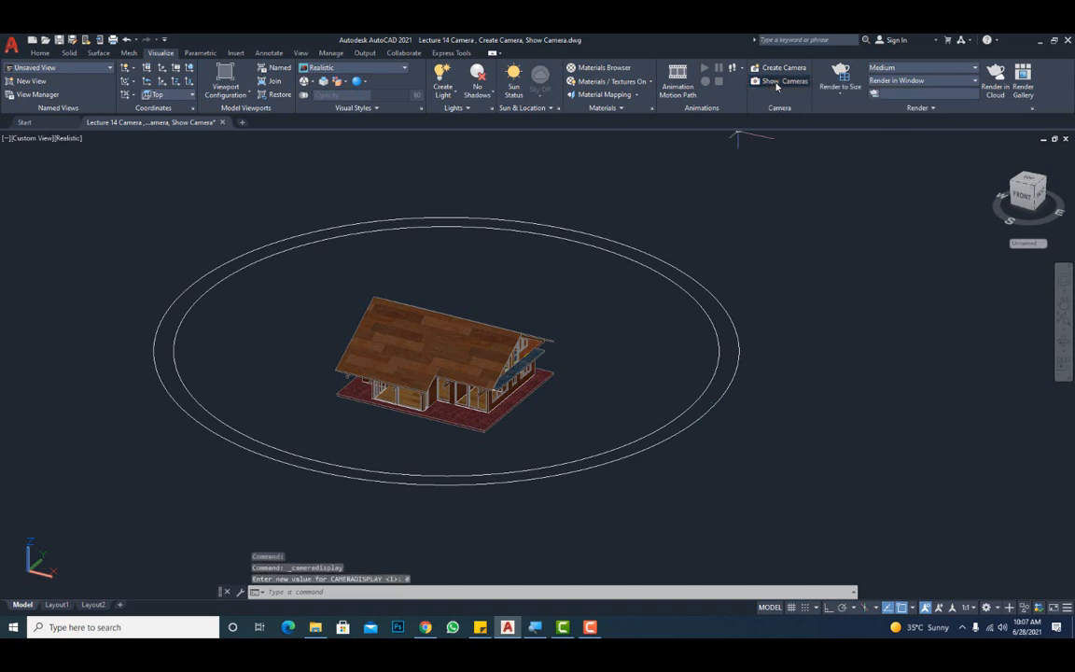
Preview the view from the existing camera facing the house's gable end, and deselect it.
click(706, 414)
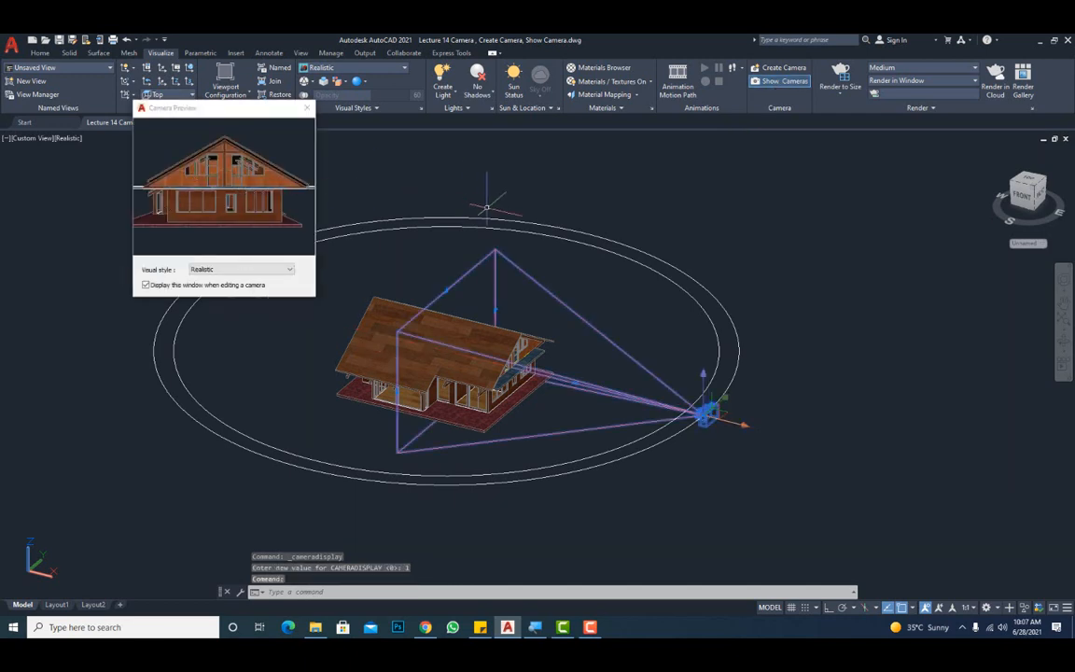
key(Escape)
mouse_move(774, 331)
middle_down()
mouse_move(843, 322)
mouse_move(843, 349)
middle_up()
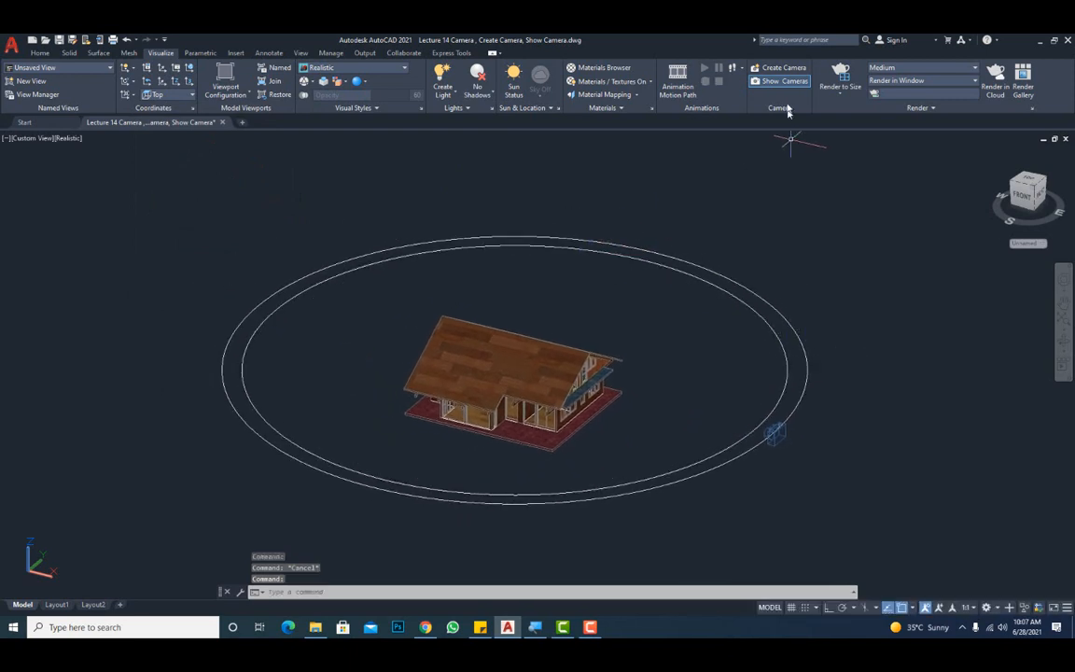
Create a second camera on the inner circle behind the house, with its target across the house on the circle's front side.
click(780, 68)
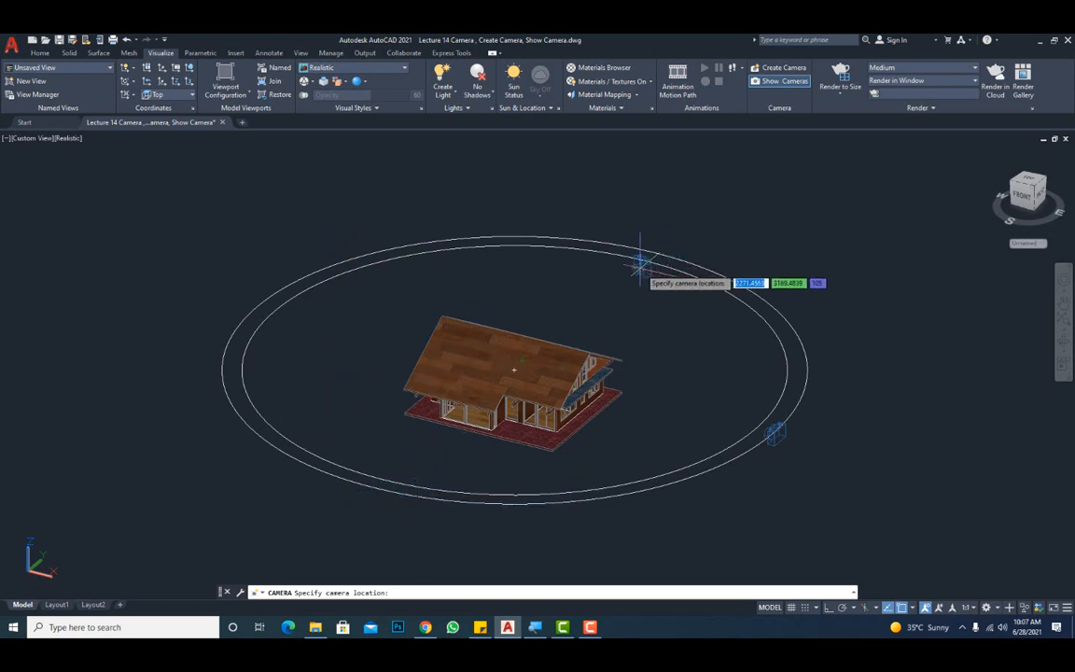
click(914, 609)
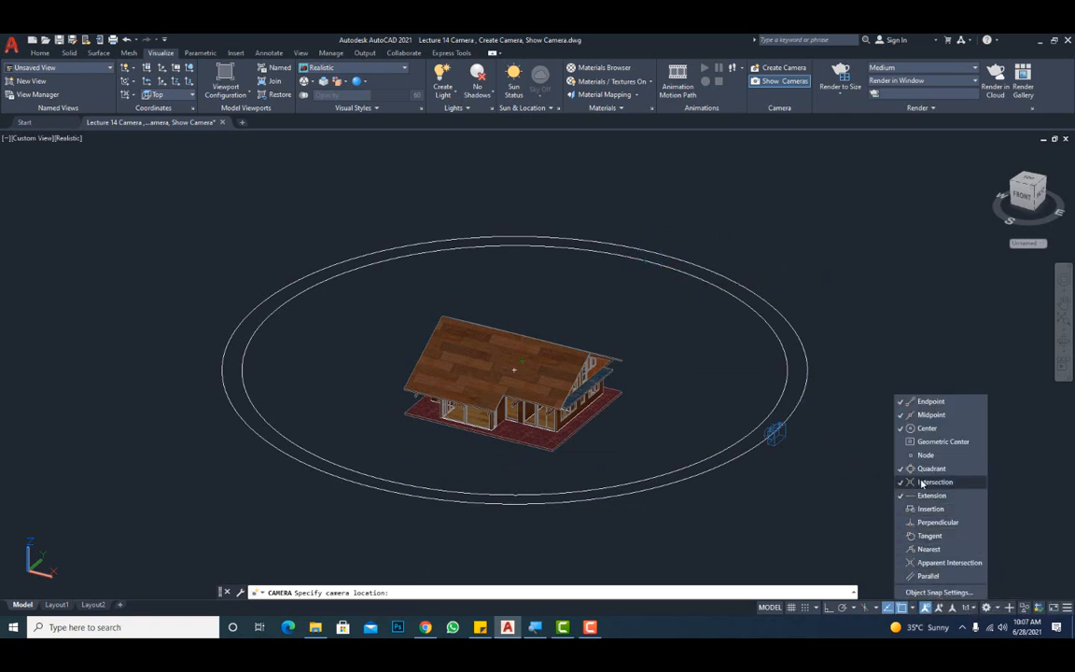
click(646, 262)
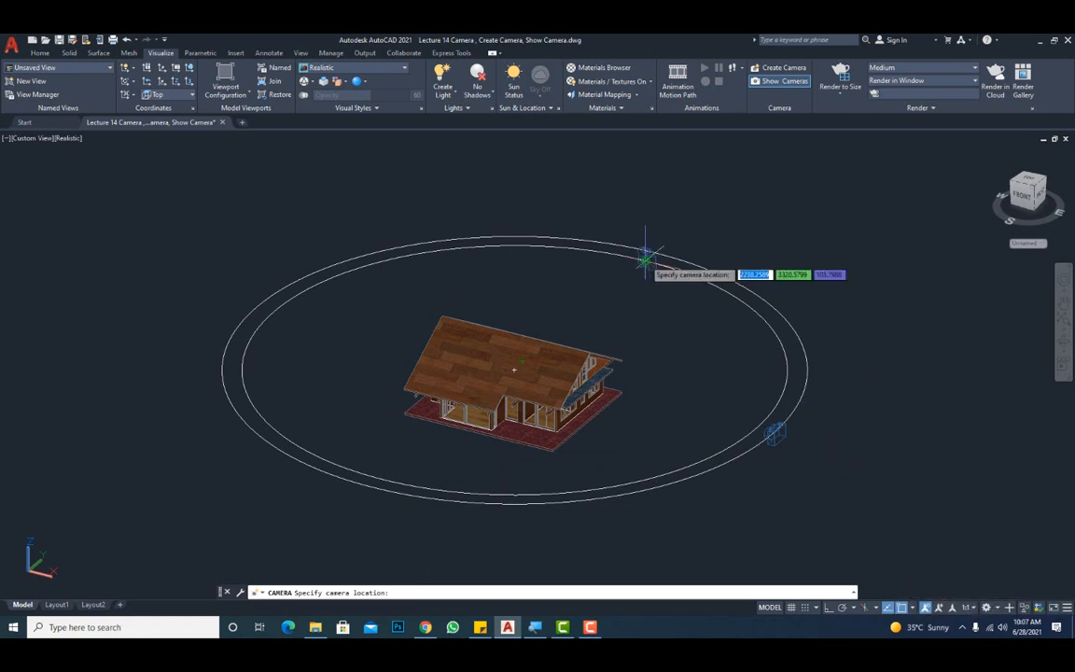
click(646, 260)
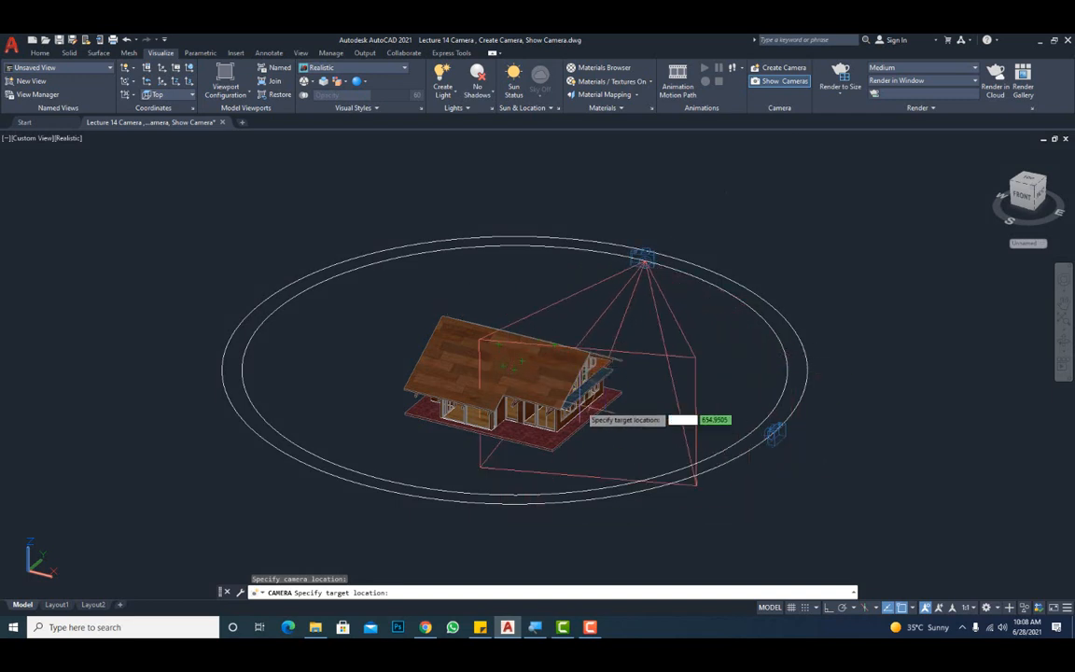
click(537, 492)
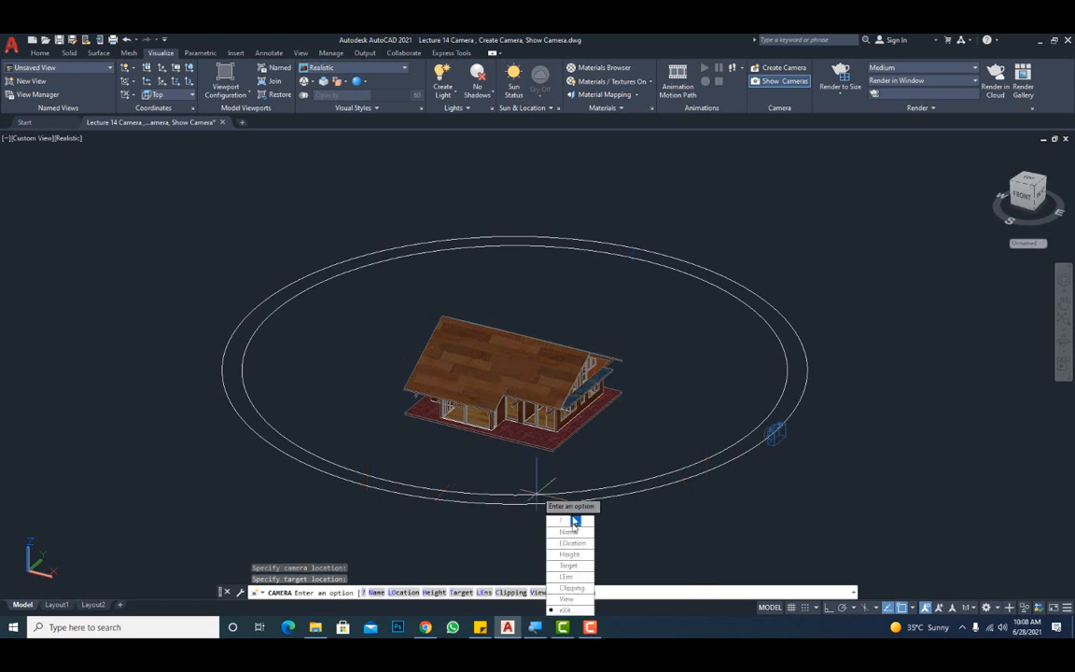
click(565, 609)
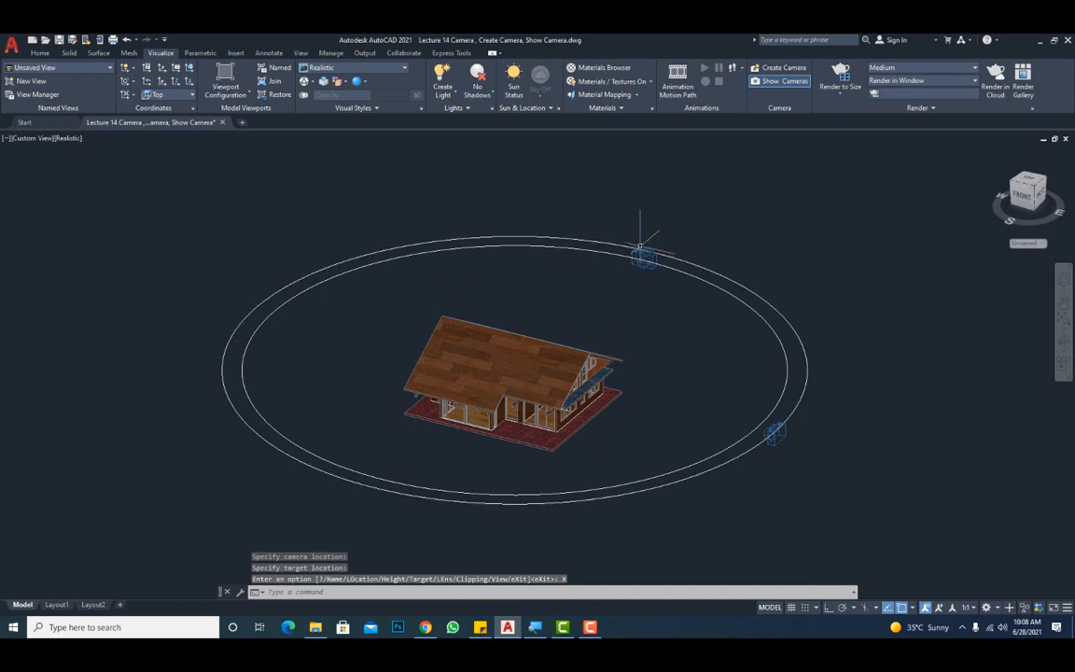
Preview the view from the new camera behind the house, close the preview and deselect the camera.
click(643, 255)
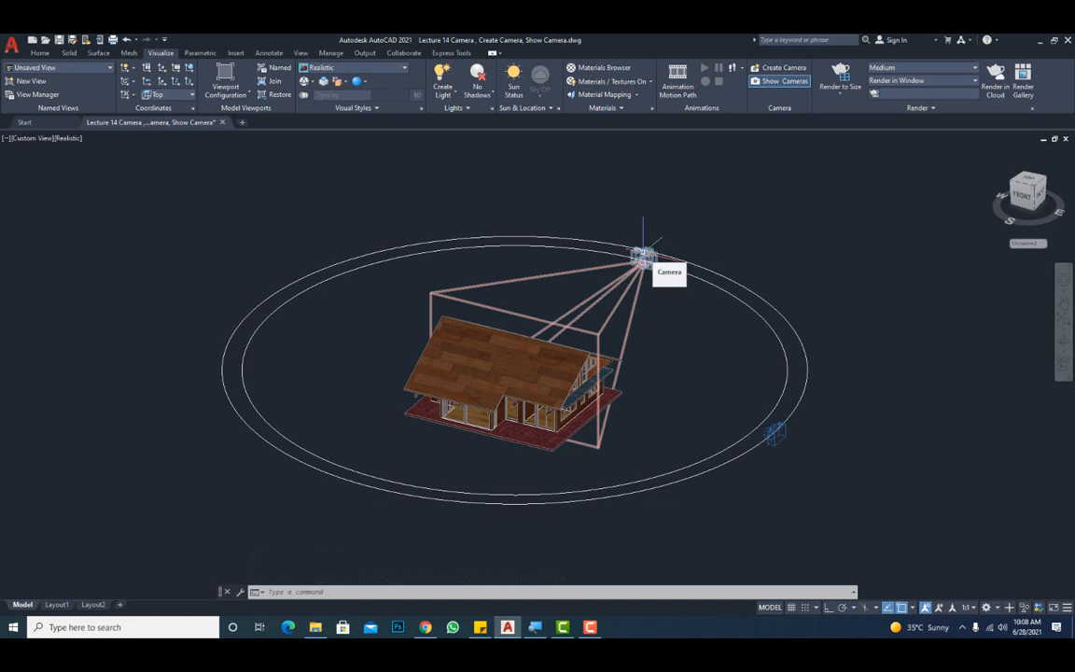
click(642, 254)
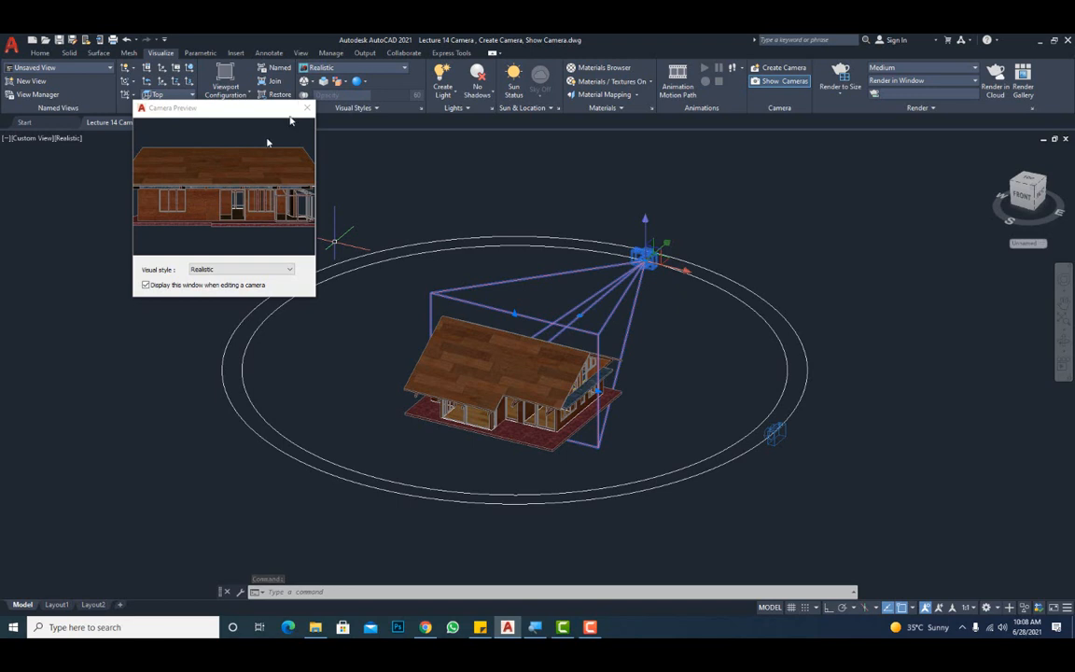
click(307, 108)
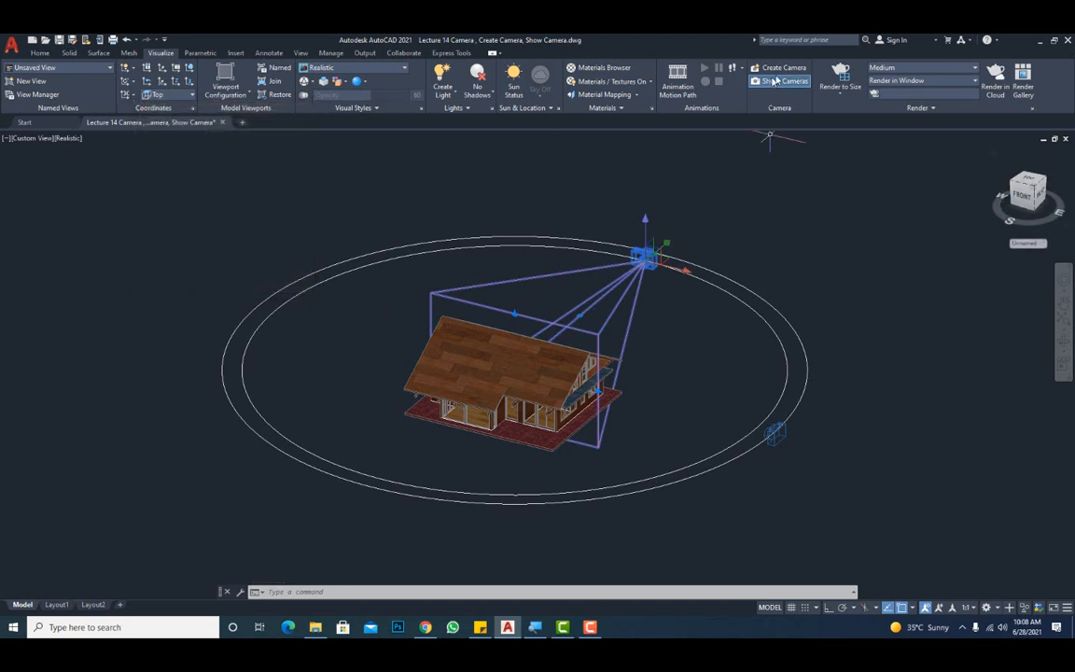
key(Escape)
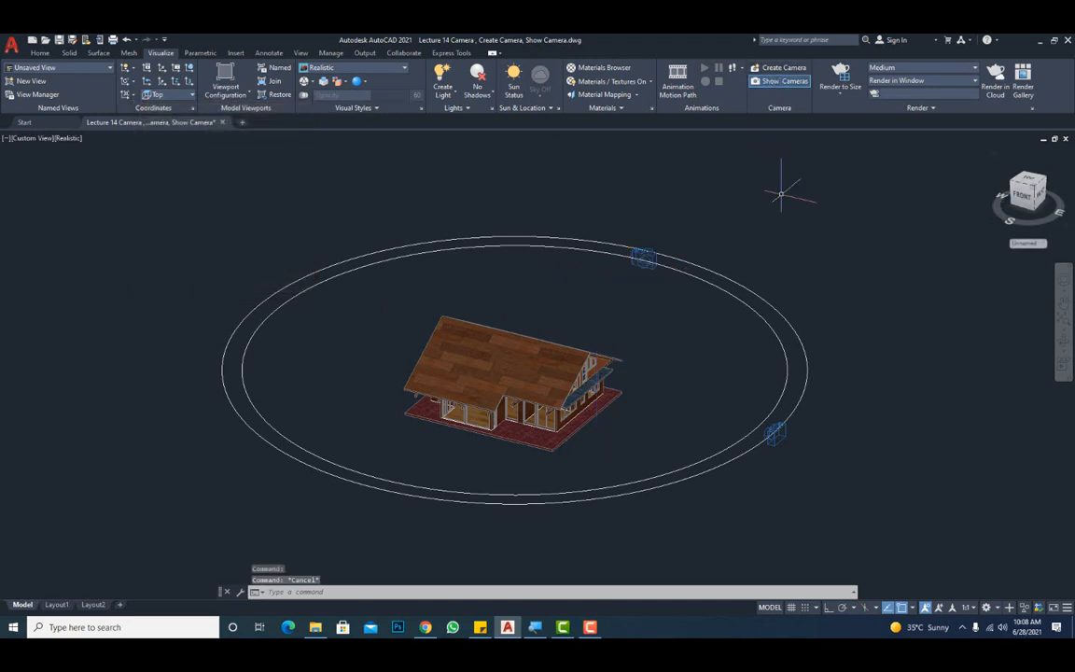
Create a third camera on the inner circle opposite the first one, with its target on the circle's front side.
click(786, 68)
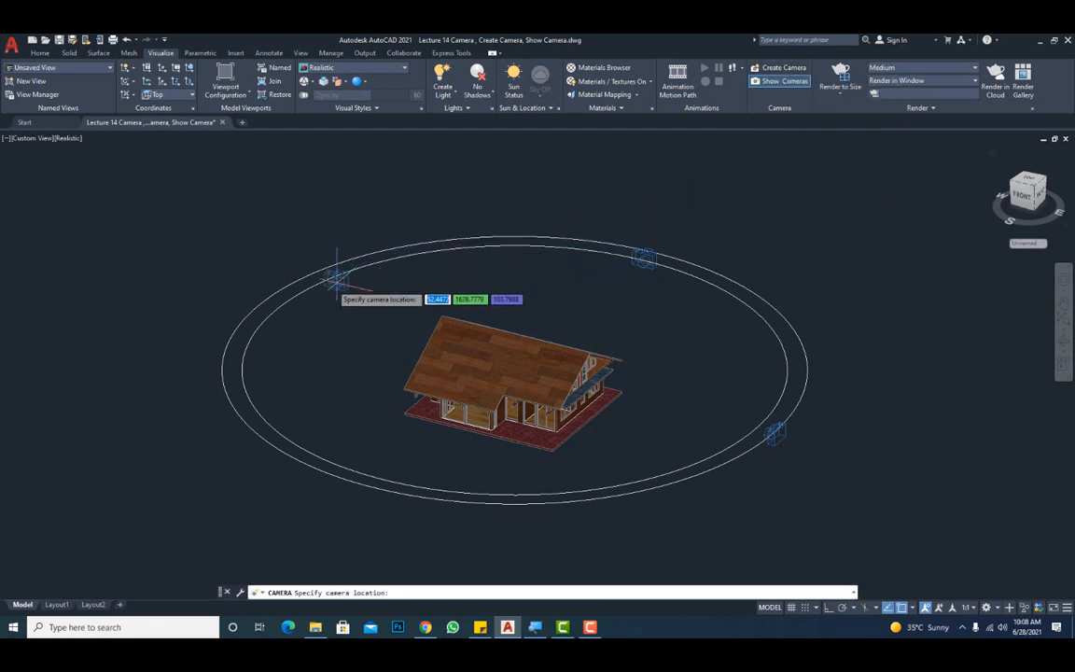
click(277, 308)
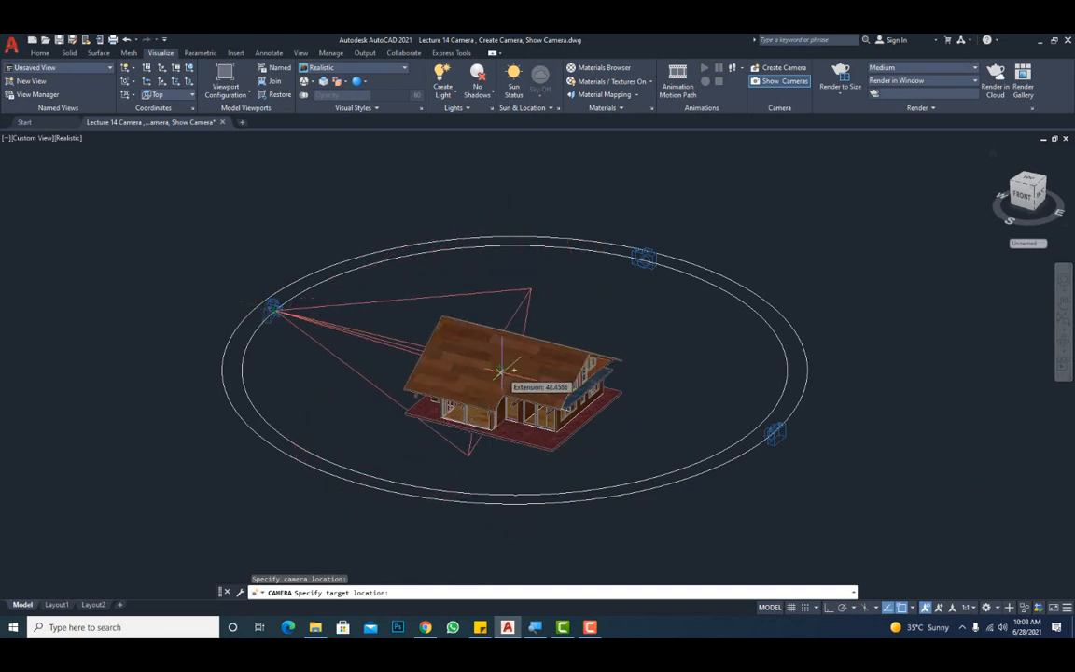
click(528, 492)
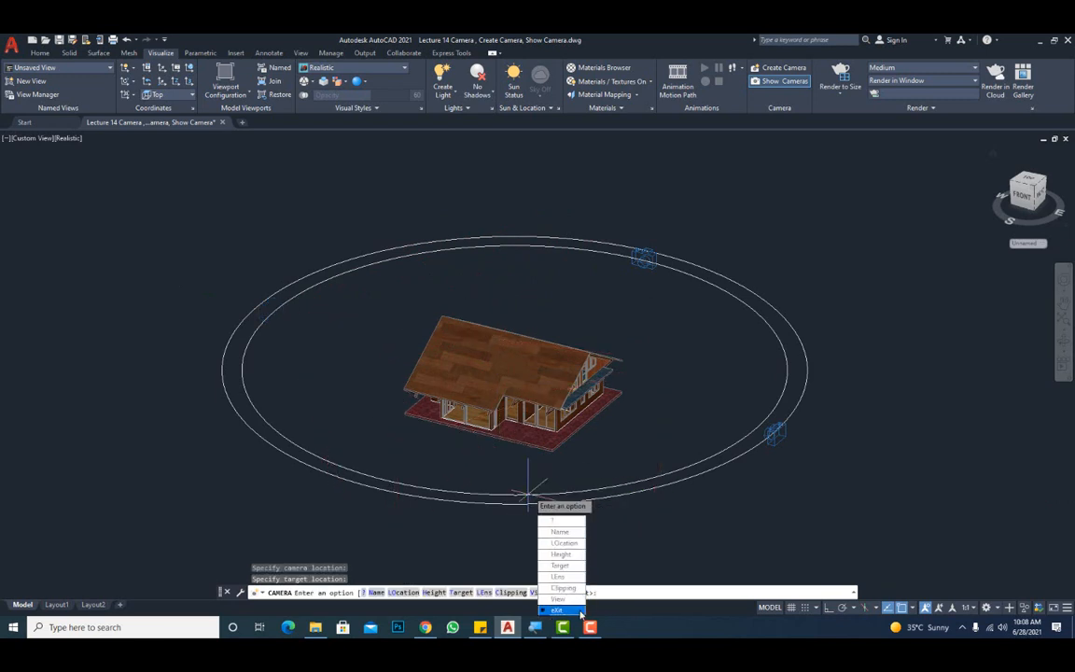
click(580, 611)
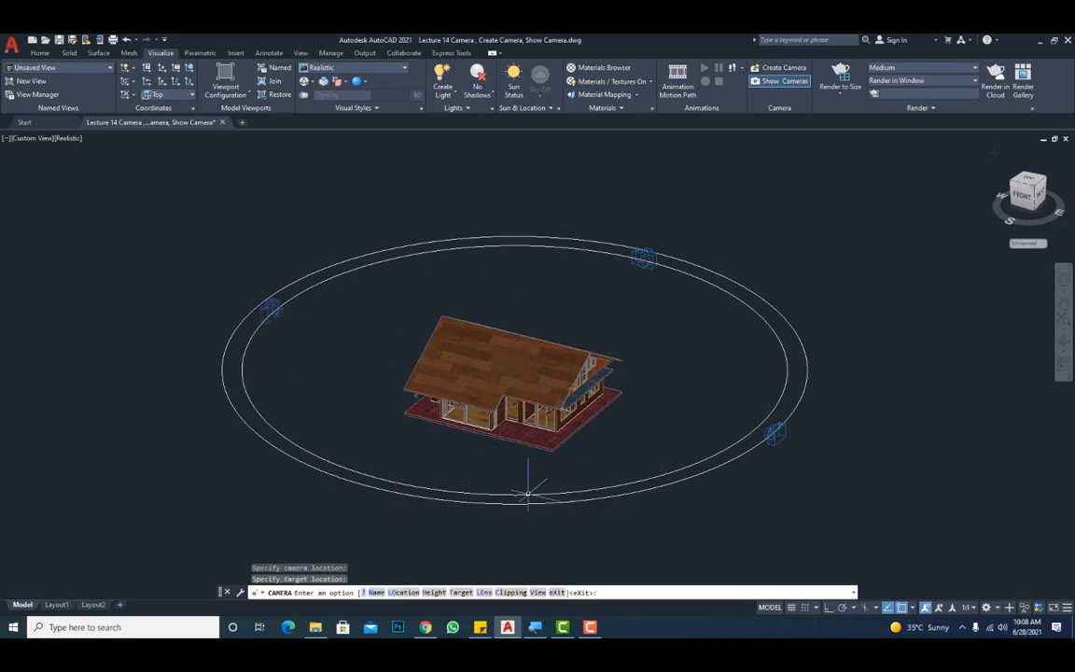
Preview the views from the third, second and first cameras in turn, clearing the selection between them.
click(272, 309)
click(273, 312)
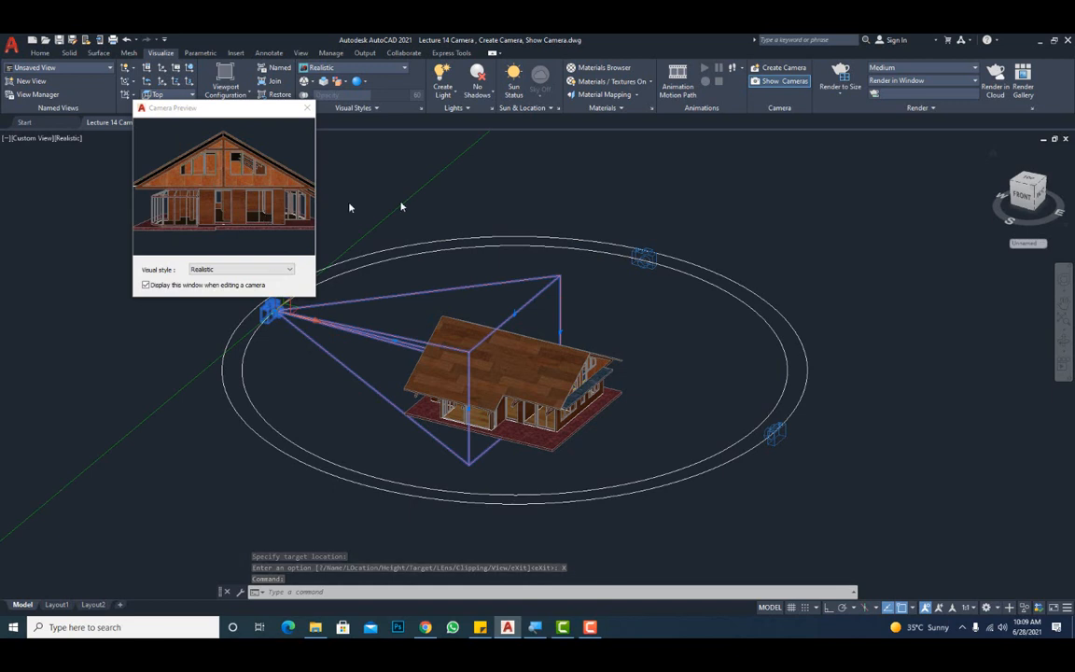
click(643, 257)
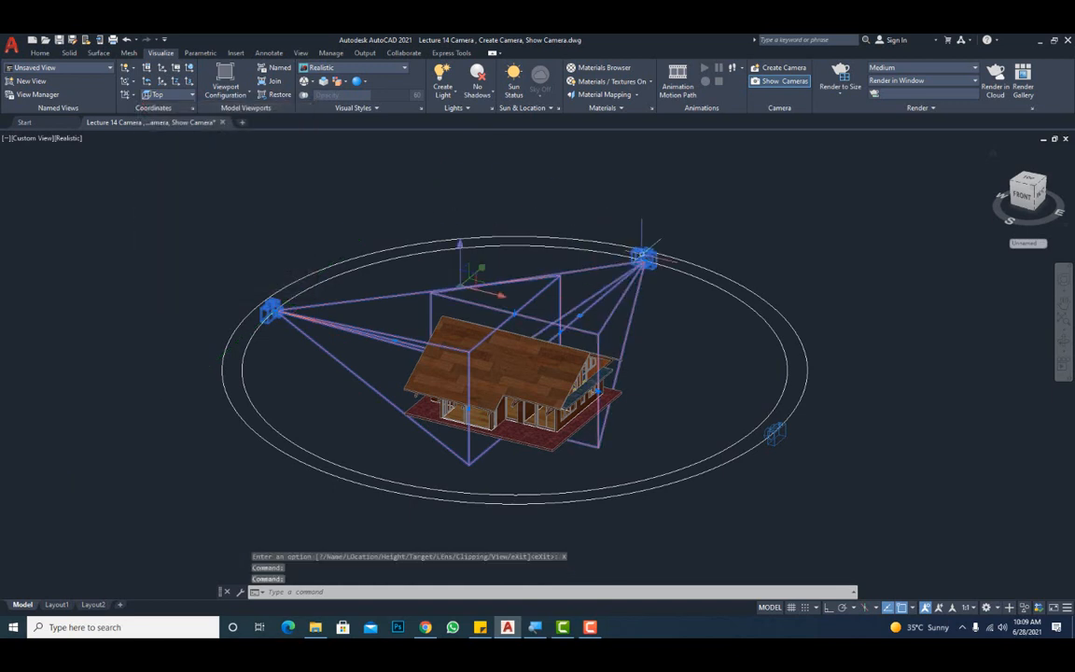
key(Escape)
click(644, 257)
key(Escape)
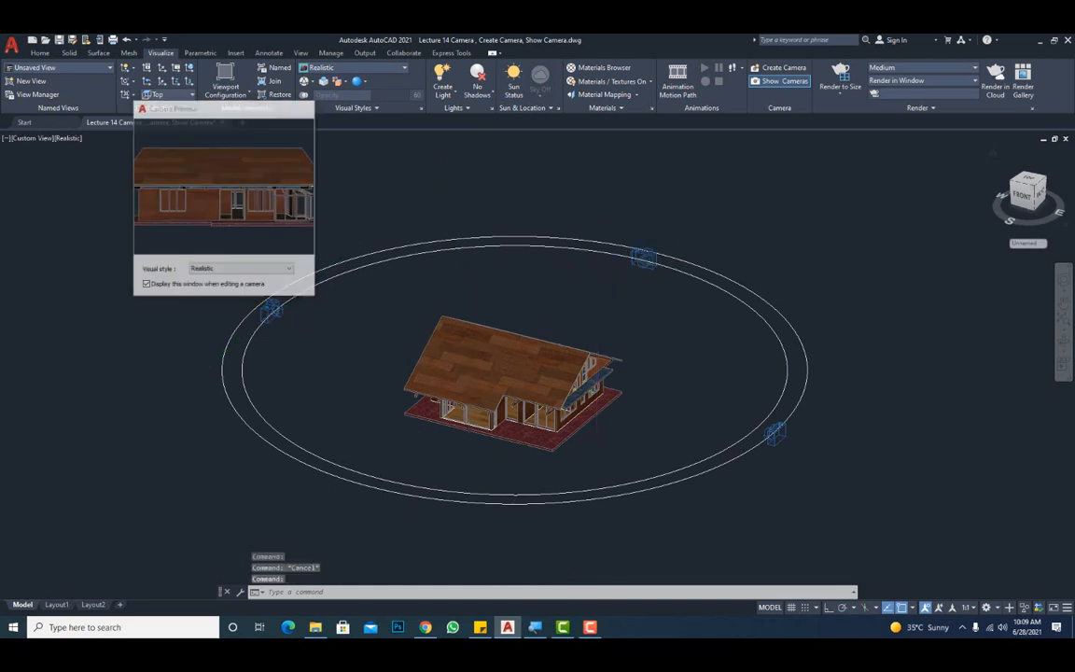
click(775, 434)
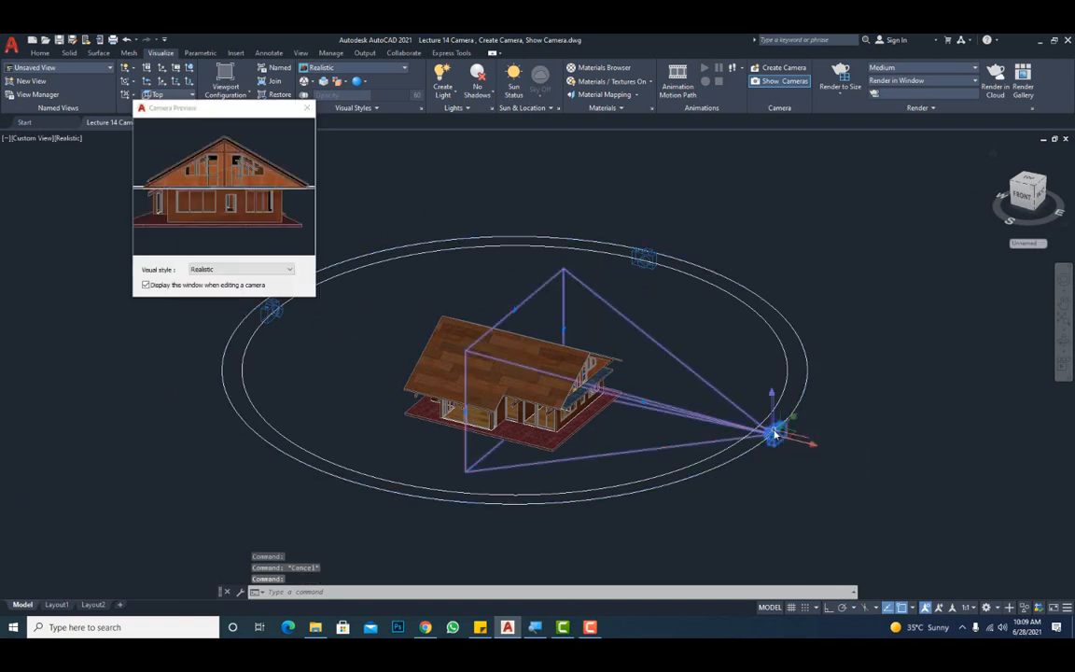
key(Escape)
Examine the height of the circles and cameras relative to the house from low and raised viewing angles.
scroll(570, 275, down, 5)
scroll(557, 302, up, 3)
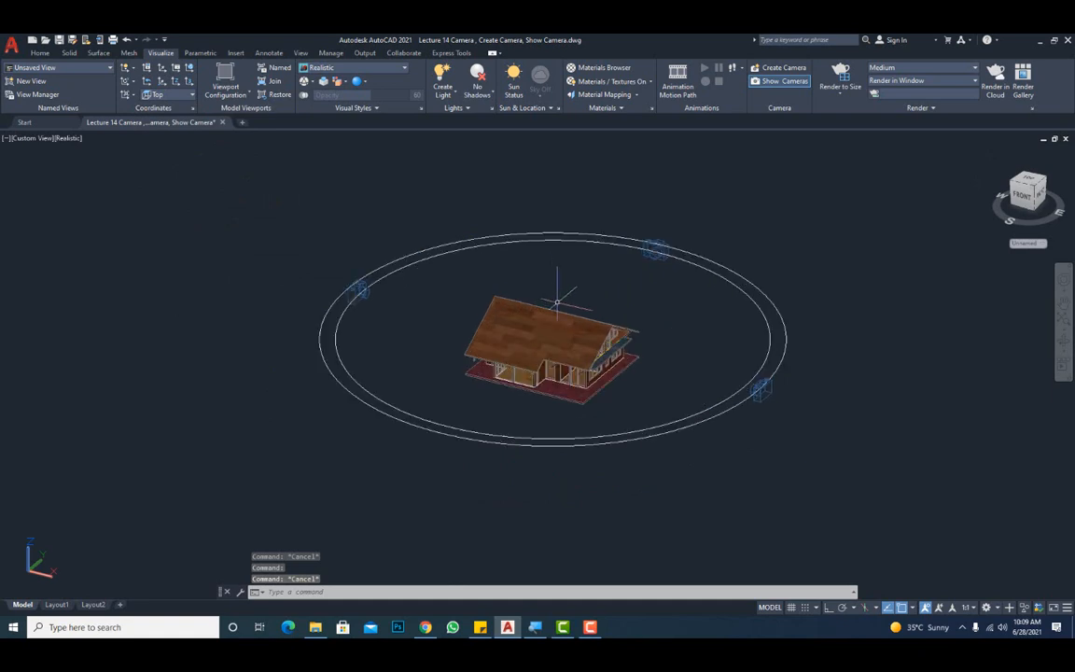
shift+middle_drag(512, 390, 526, 342)
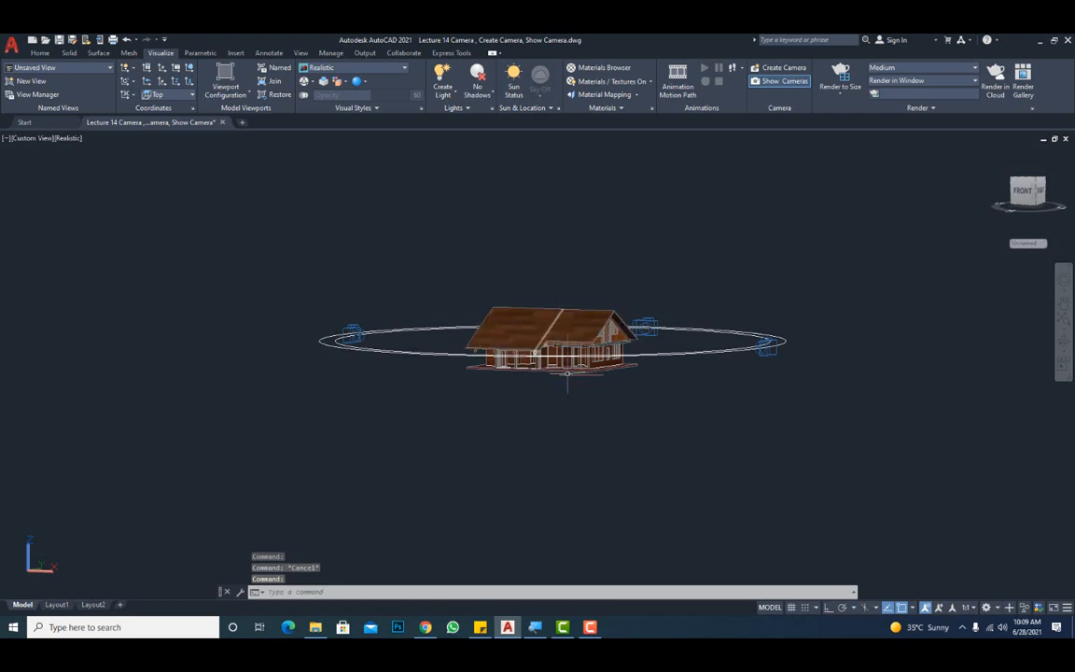
scroll(629, 364, up, 3)
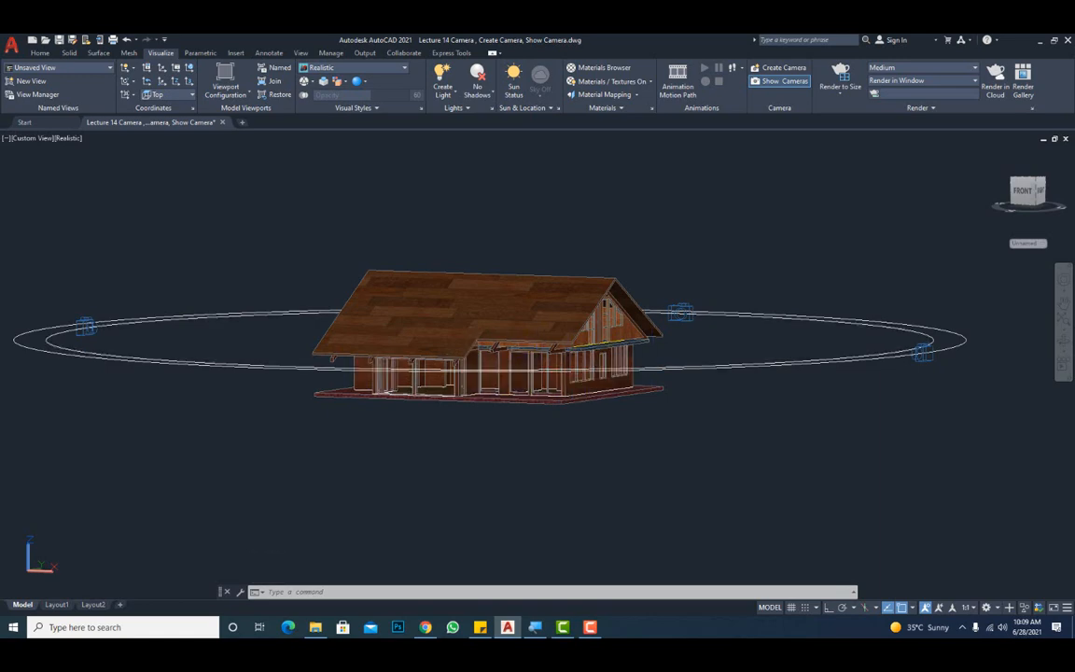
mouse_move(542, 369)
shift+middle_down()
mouse_move(557, 353)
mouse_move(533, 361)
shift+middle_up()
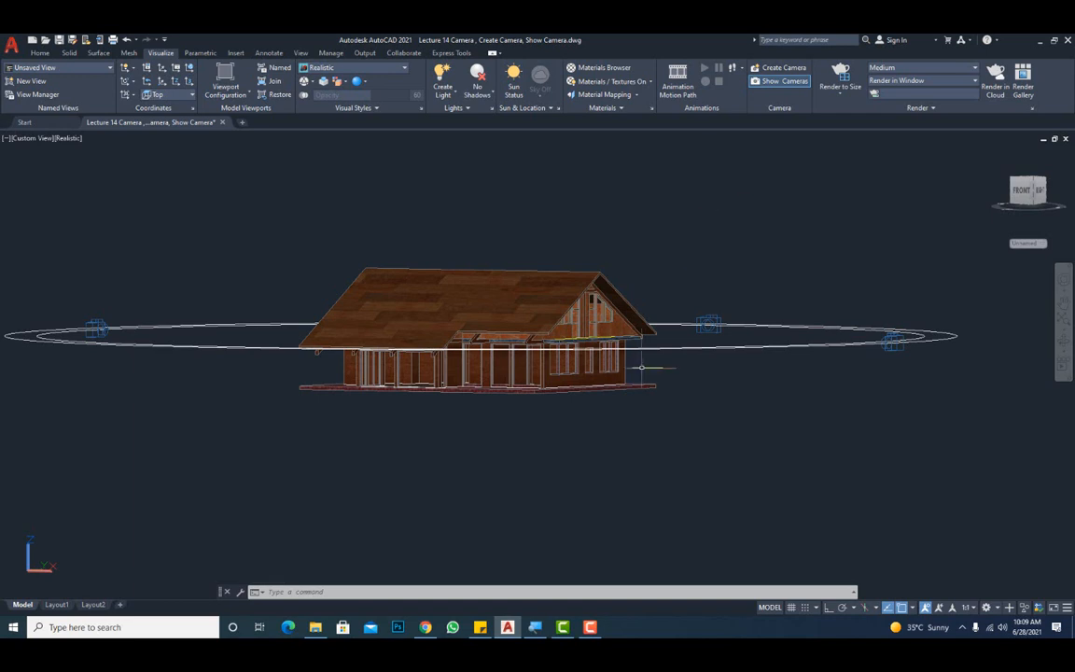
scroll(584, 540, down, 2)
scroll(596, 435, up, 4)
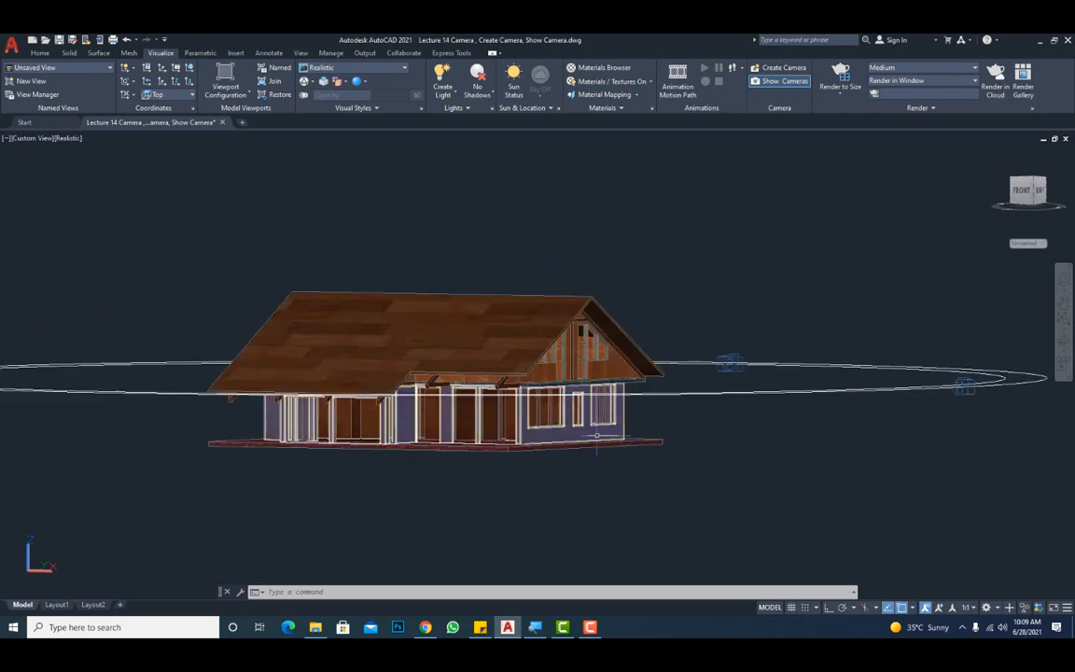
shift+middle_drag(601, 436, 657, 449)
scroll(640, 439, down, 1)
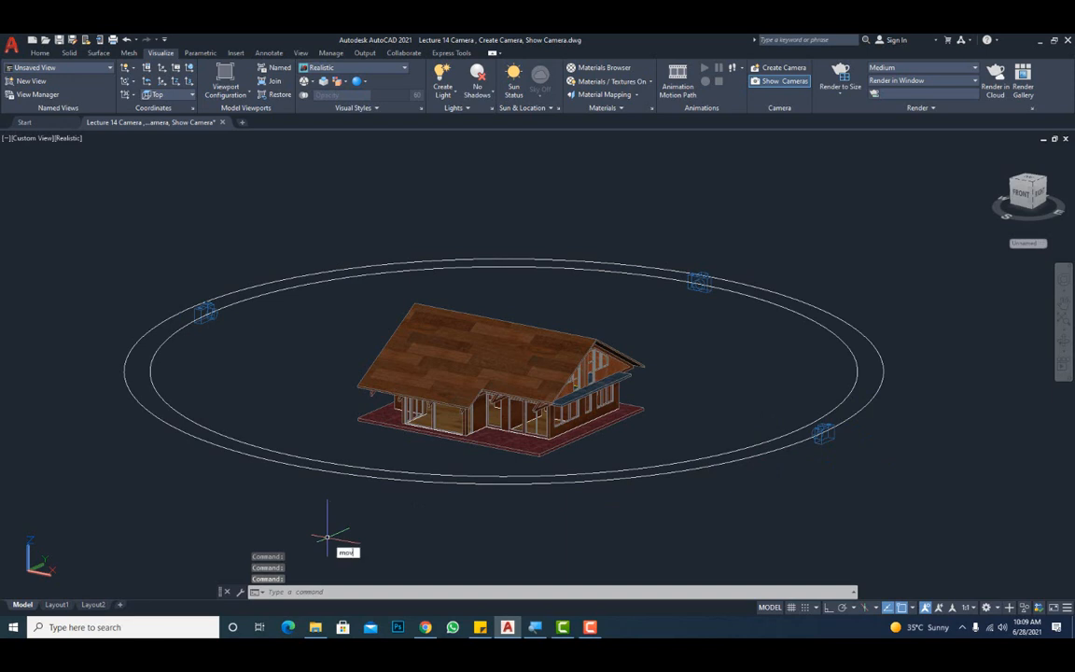
Move the outer circle straight up along the Z axis above the house with Ortho on.
key(Return)
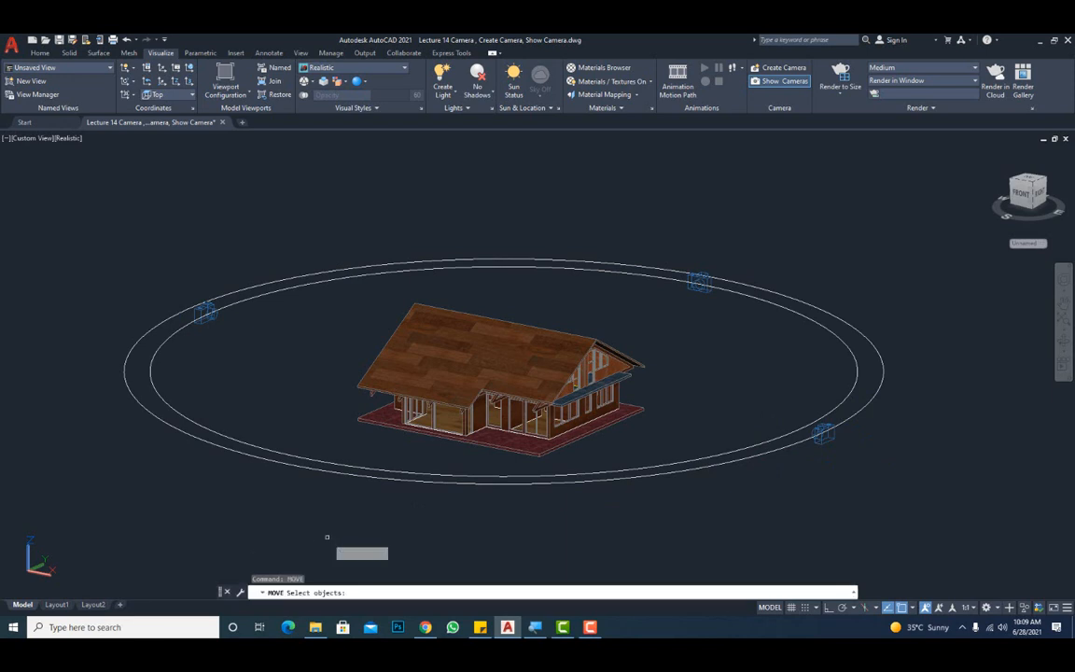
click(747, 458)
key(Return)
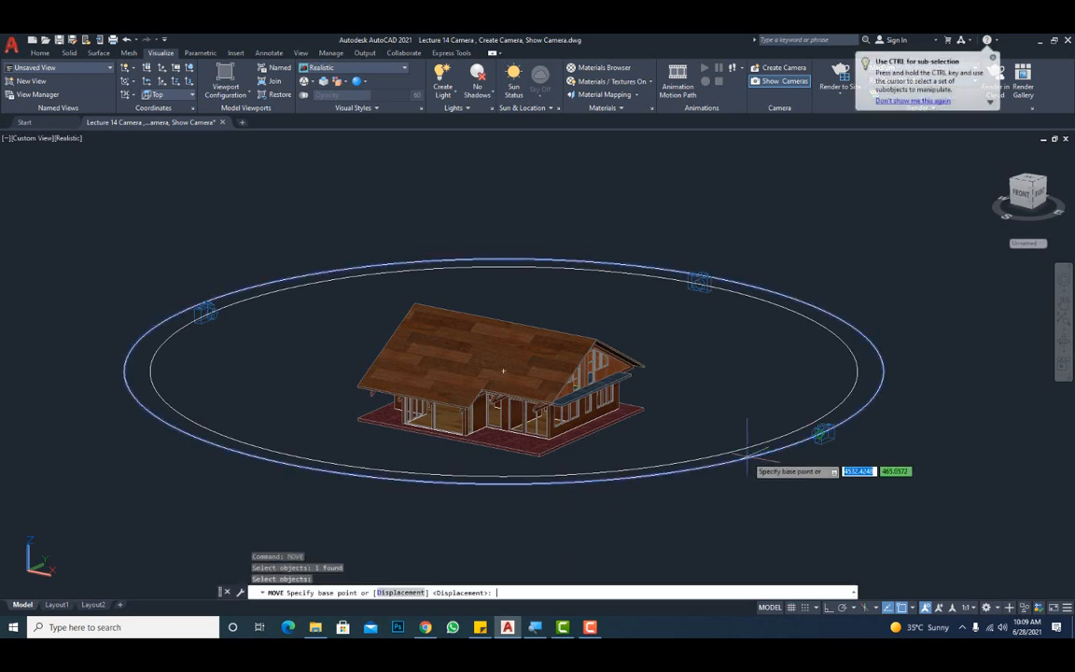
click(580, 511)
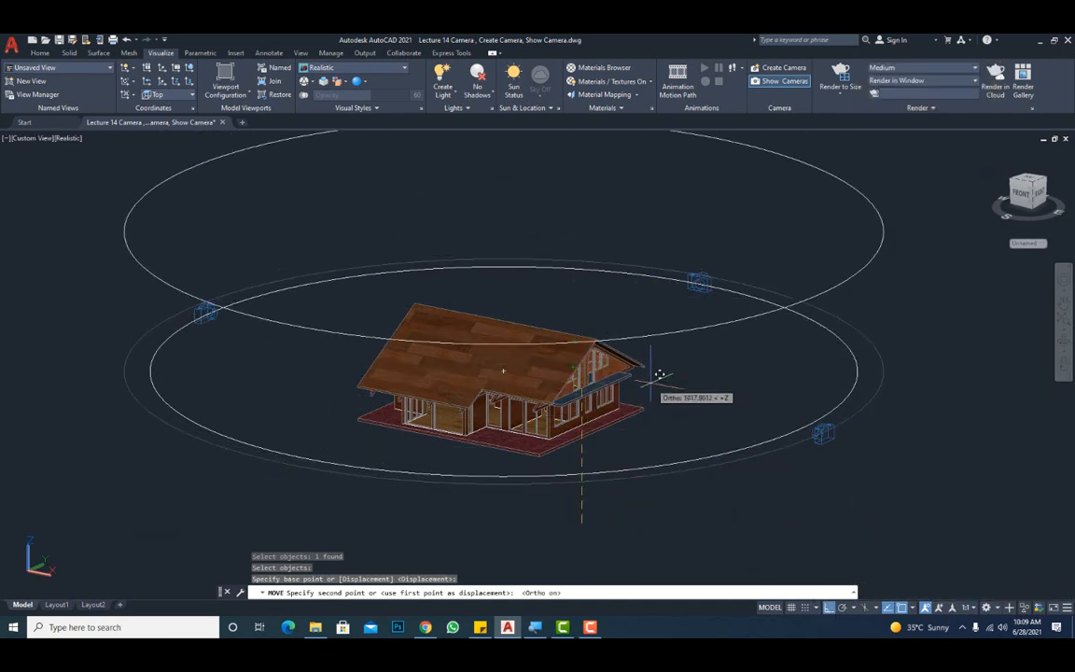
click(657, 346)
scroll(662, 392, down, 4)
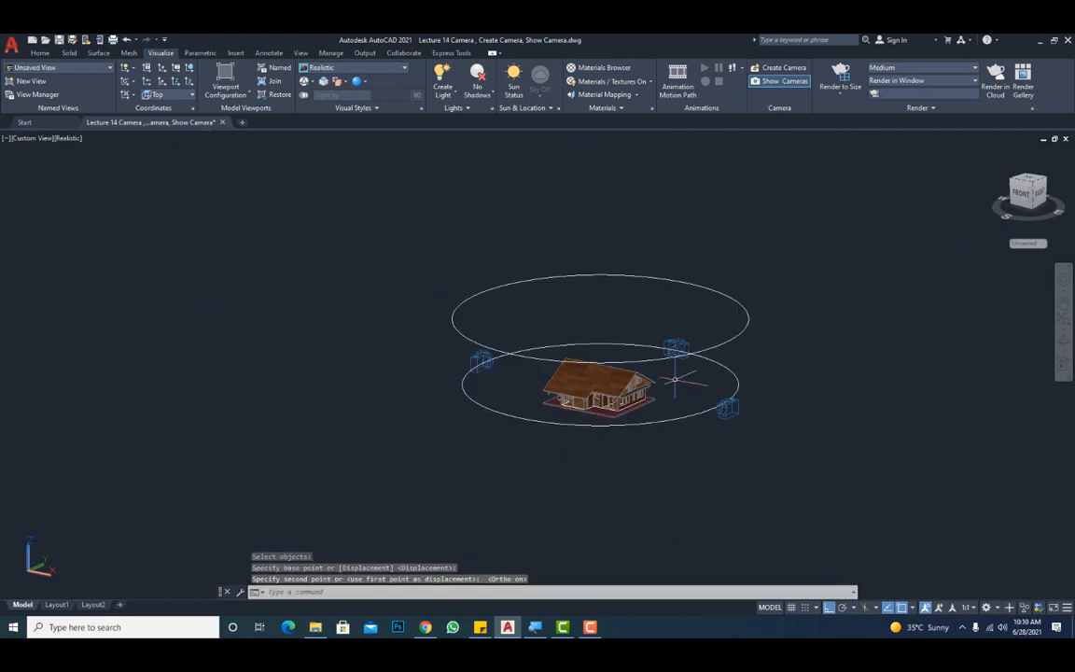
scroll(706, 329, up, 2)
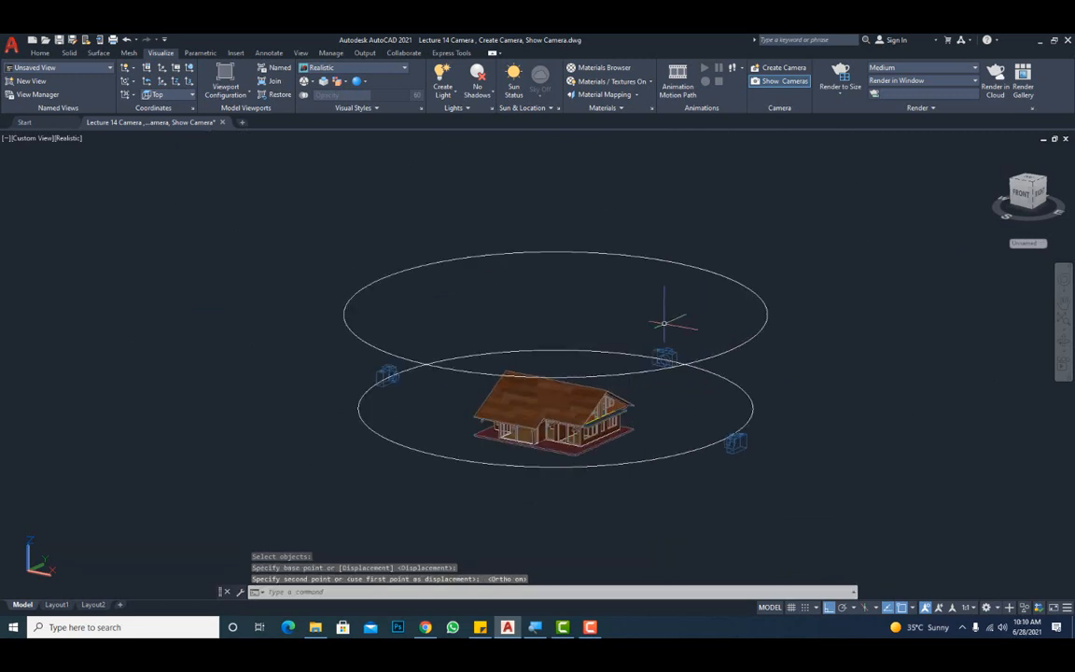
Create a fourth camera on the raised circle, with its target on the house at the lower circle's centre.
middle_drag(496, 302, 471, 322)
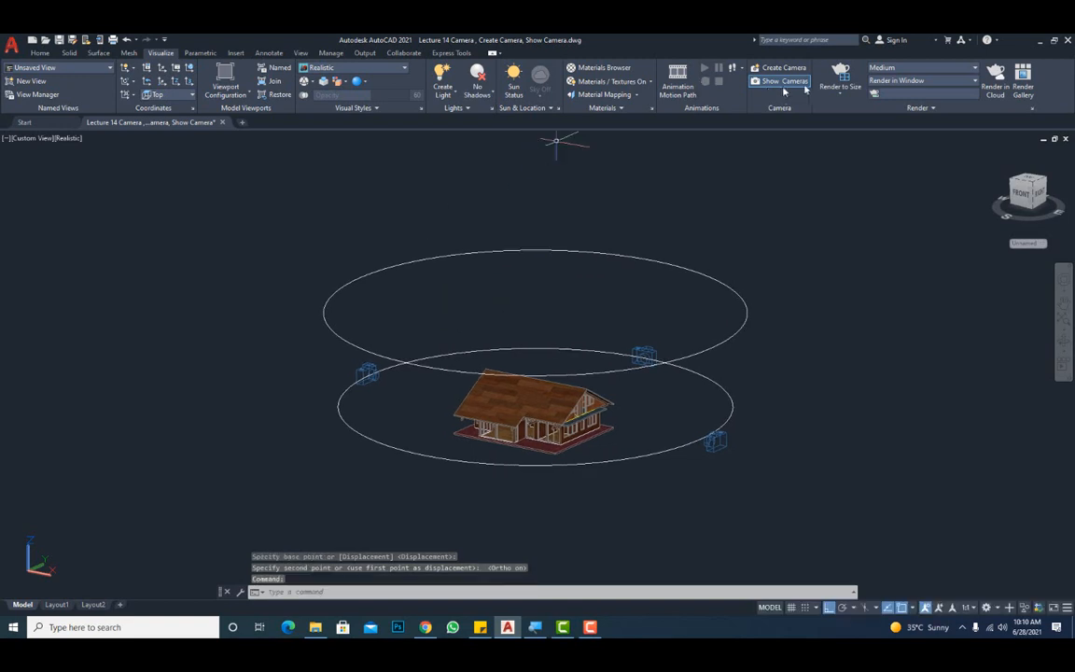
click(780, 67)
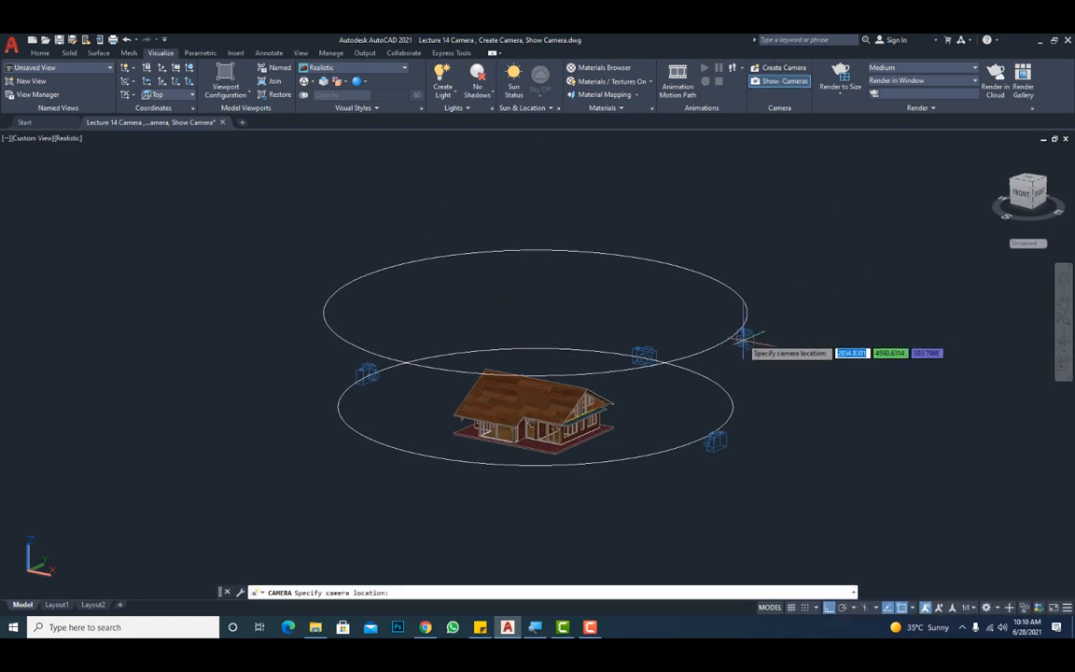
click(714, 346)
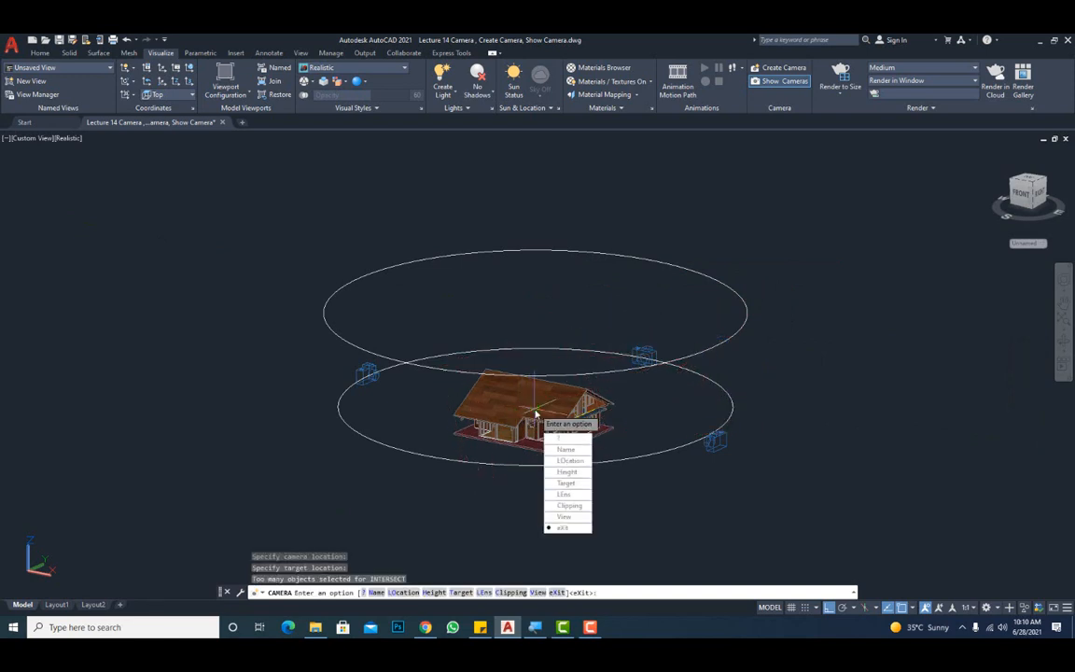
click(561, 527)
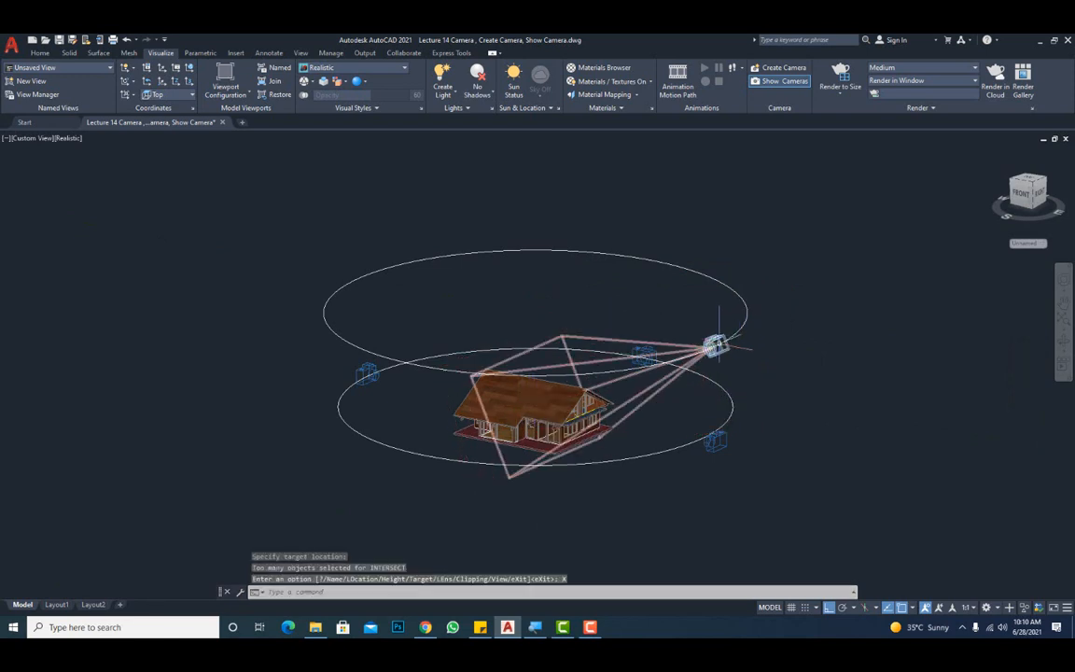
Preview the view from the camera on the raised circle, clear the selection, and toggle the display of the cameras off and on.
click(714, 345)
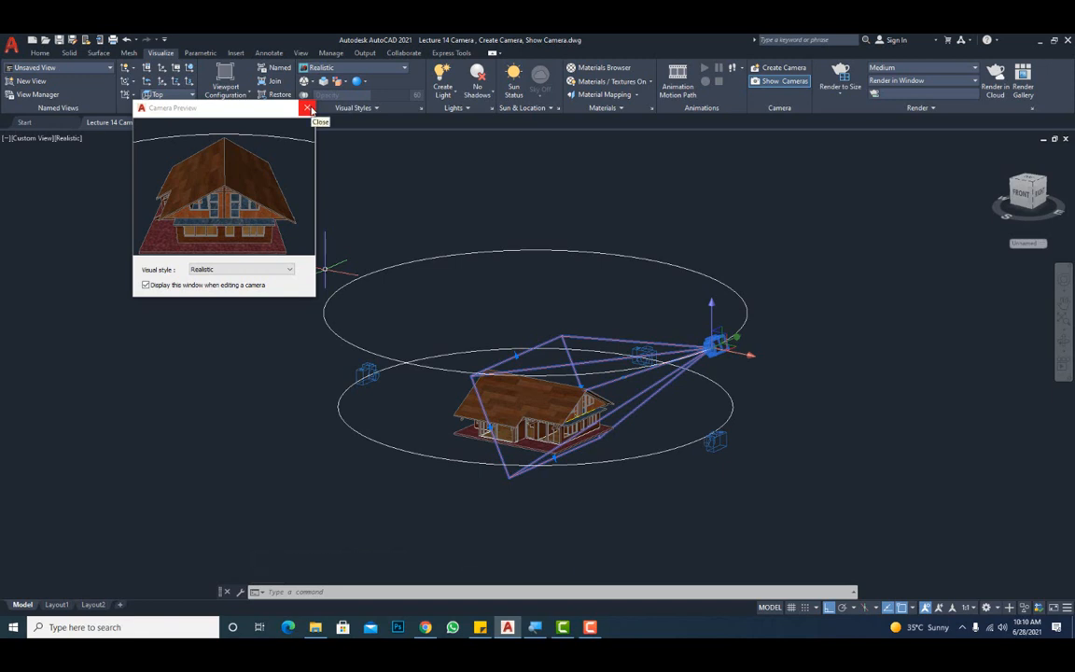
click(310, 109)
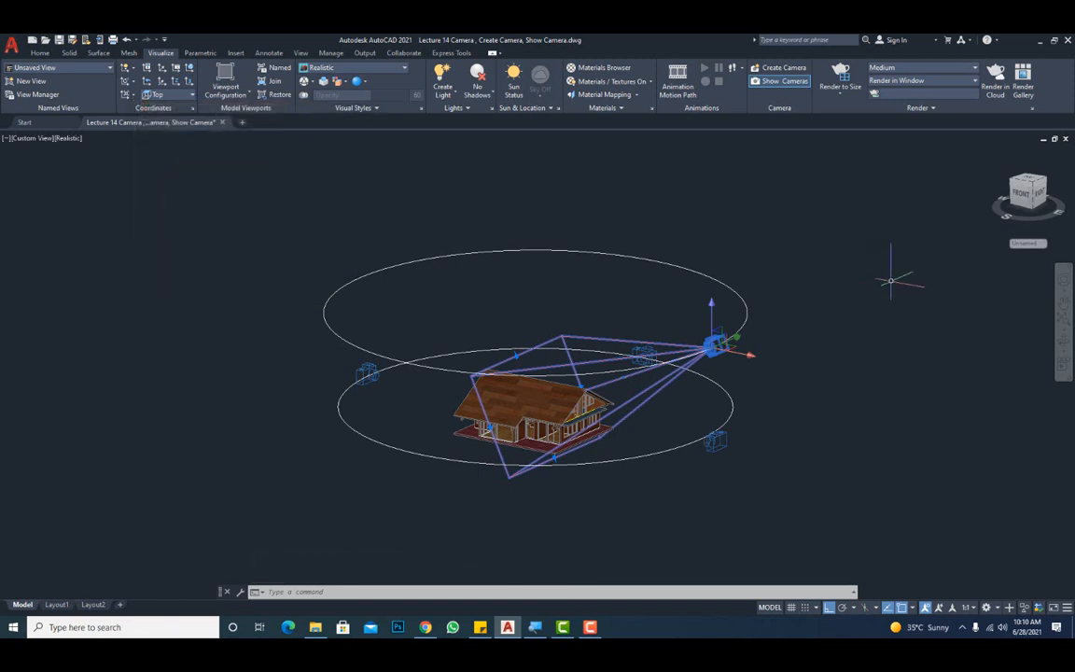
key(Escape)
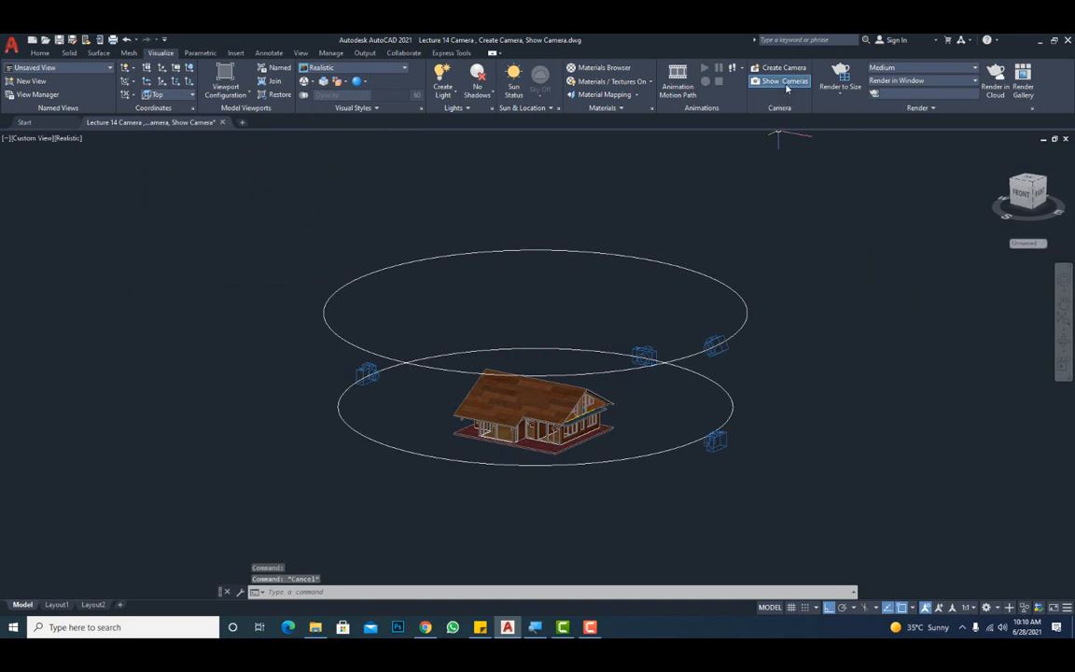
click(784, 81)
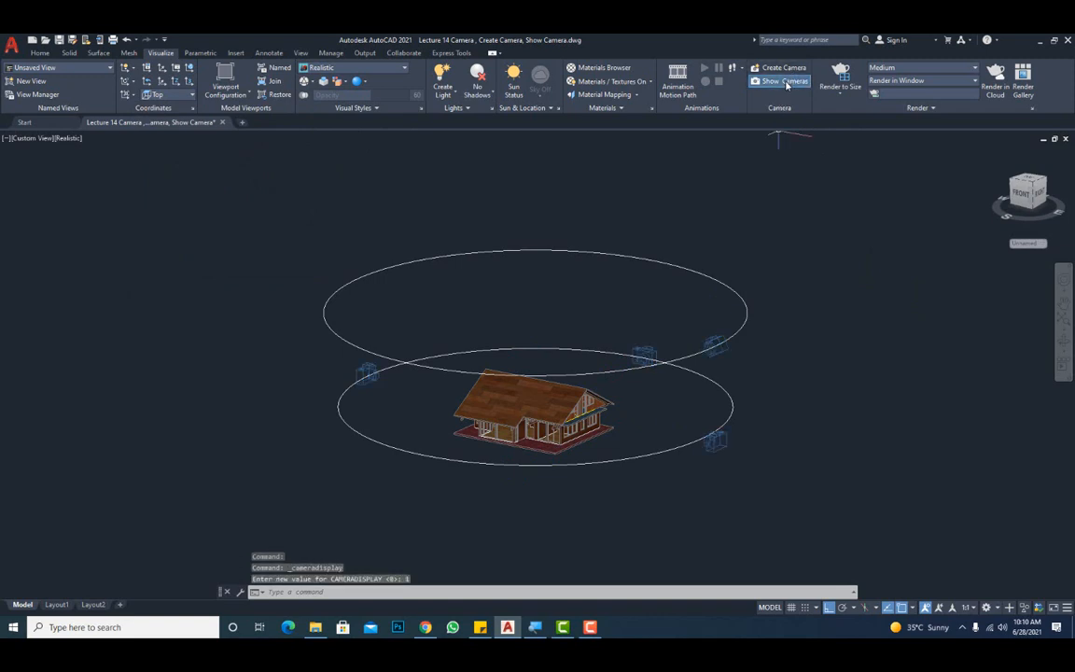